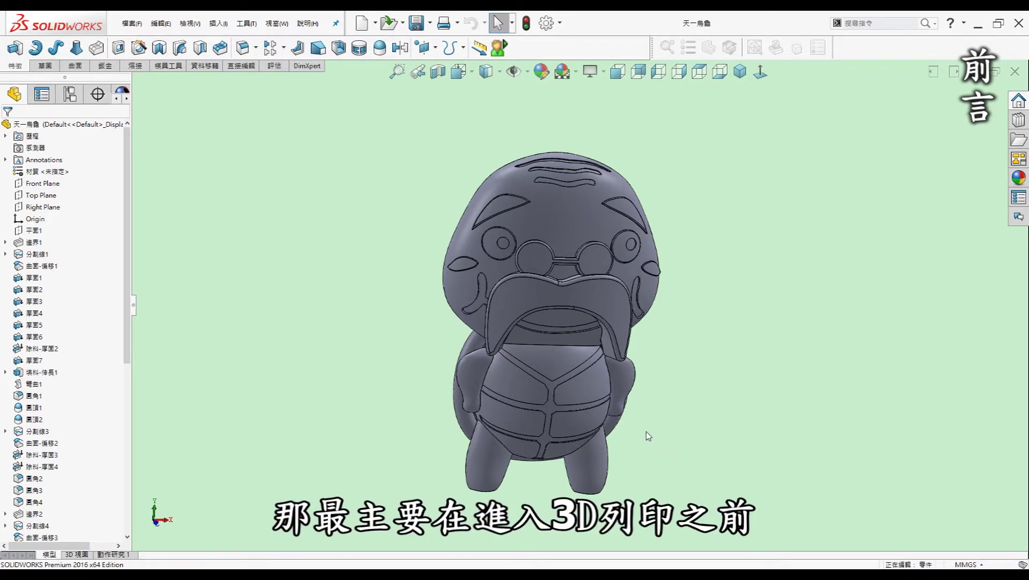
Orbit the turtle model to view it from several angles, including a near-frontal view
middle_click_drag(649, 439, 666, 426)
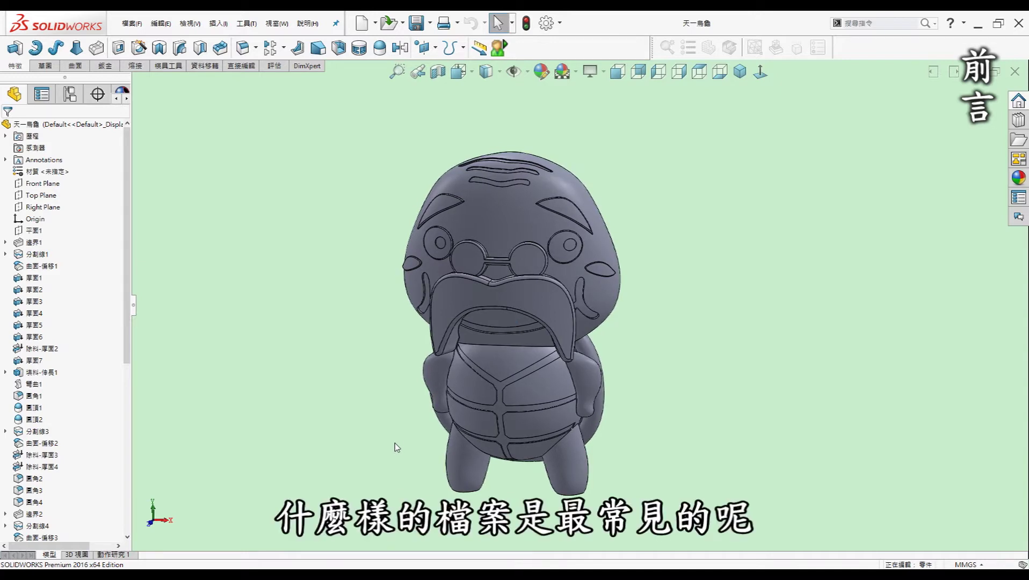
middle_click_drag(395, 443, 377, 439)
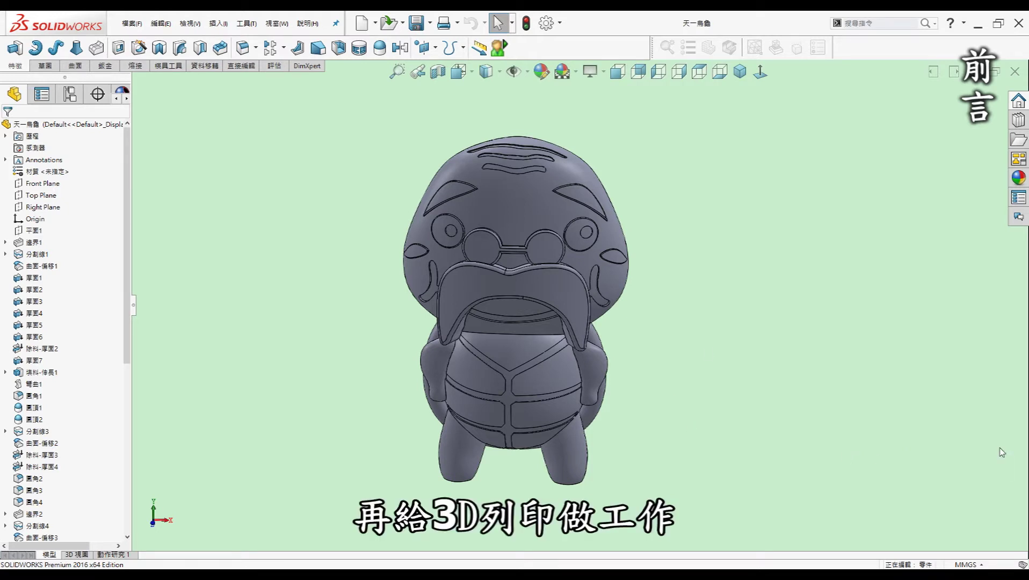
mouse_move(778, 399)
middle_mouse_down()
mouse_move(704, 411)
mouse_move(302, 243)
mouse_move(333, 255)
mouse_move(445, 230)
mouse_move(274, 242)
middle_mouse_up()
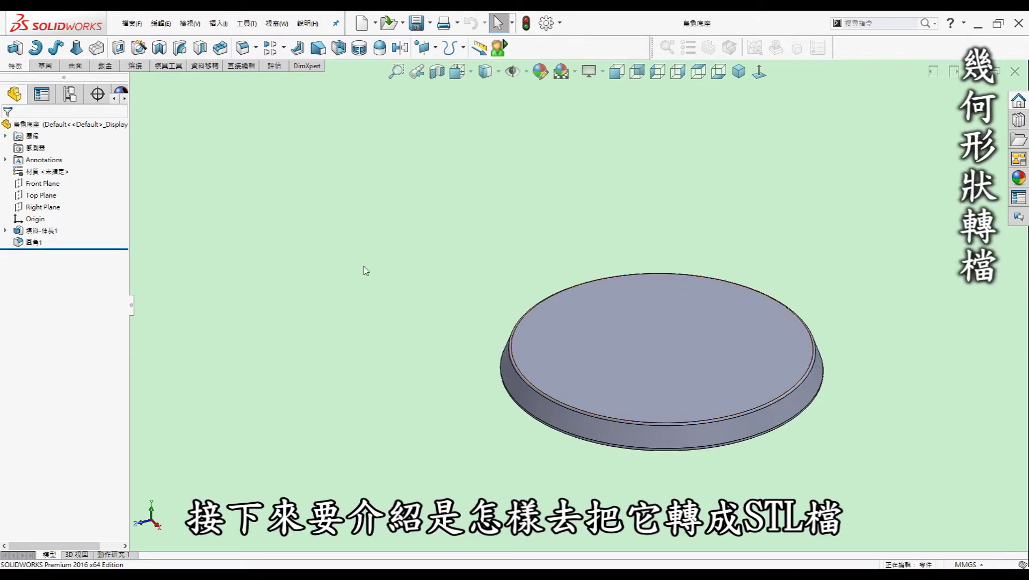
key("Up")
key("Up")
key("Up")
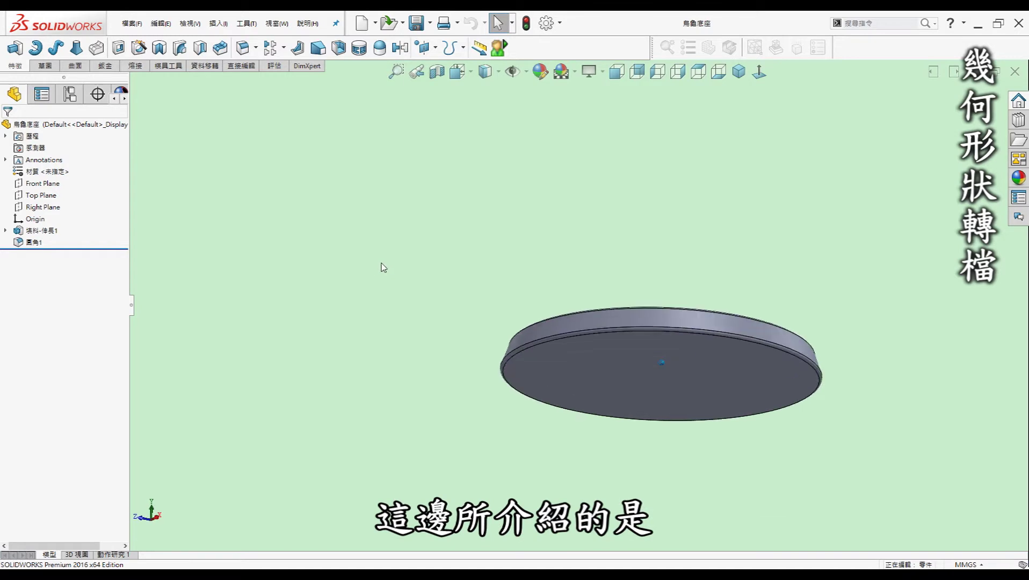
key("Up")
key("Up")
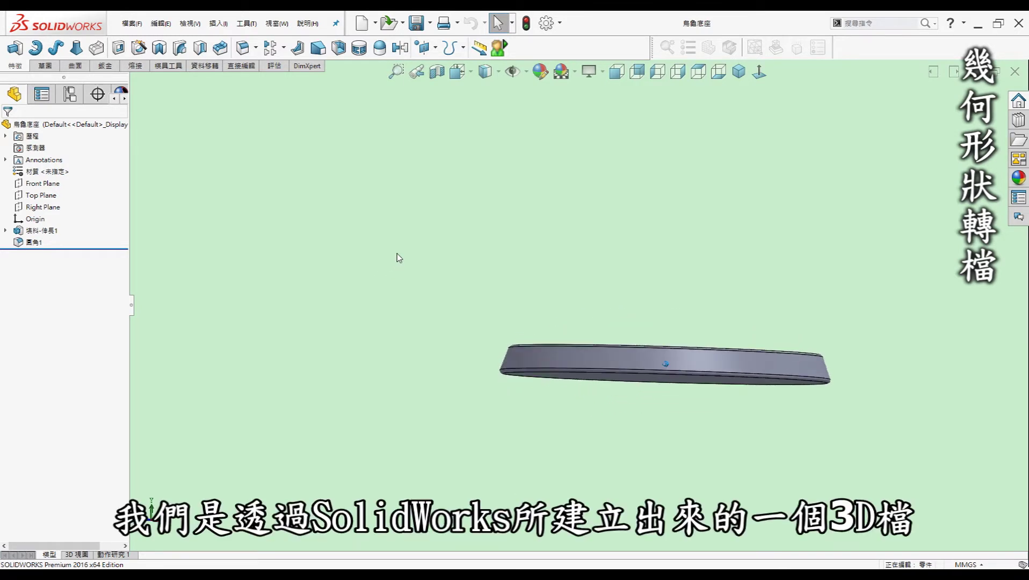
key("Up")
key("Up")
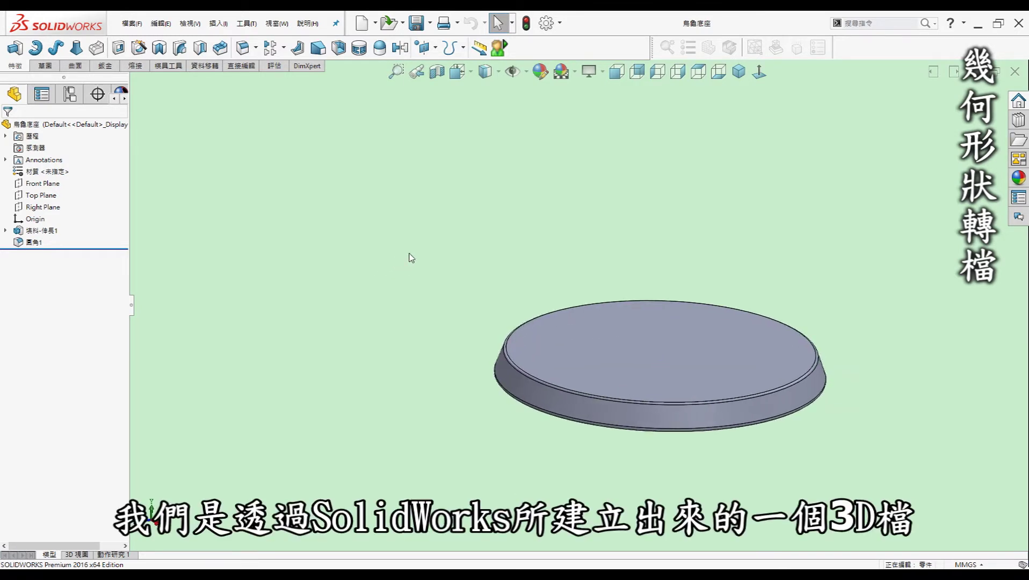
key("Up")
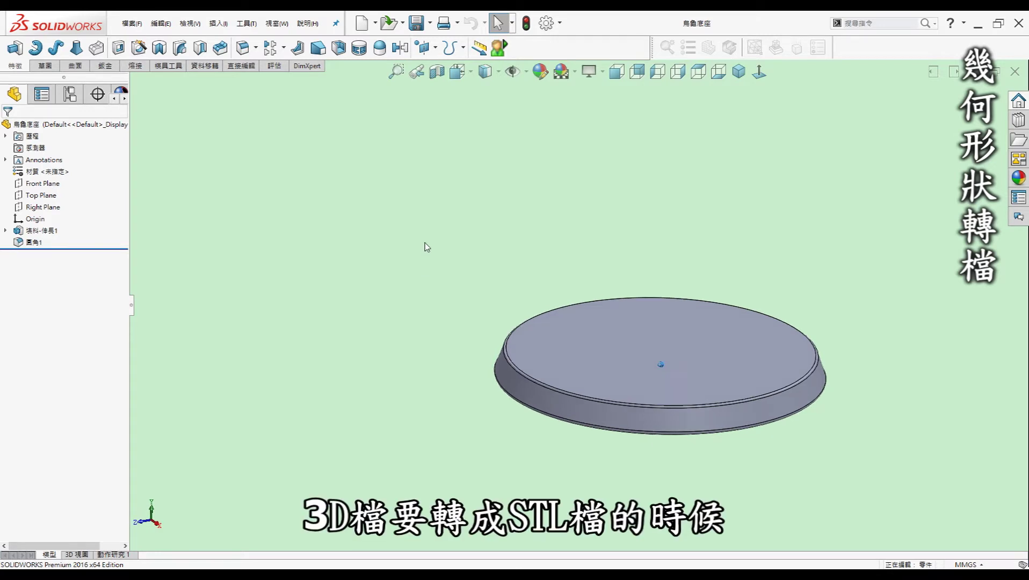
key("Up")
key("ctrl+Left")
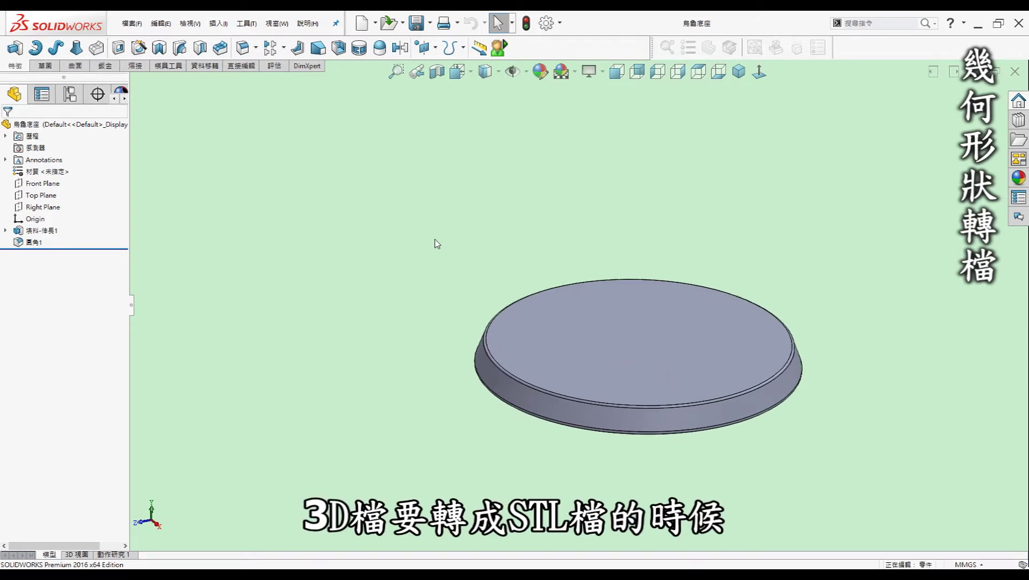
key("Up")
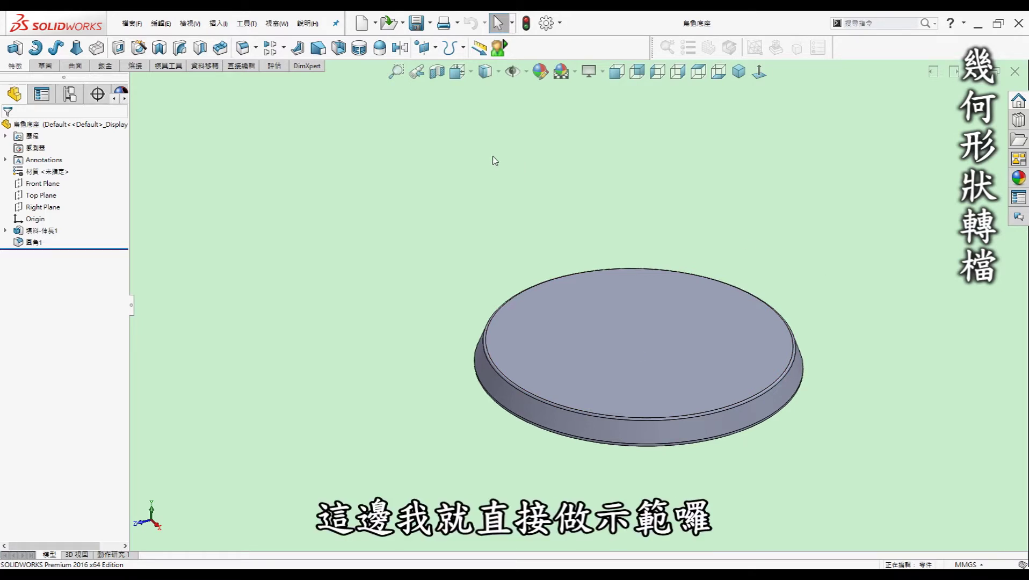
left_click(137, 25)
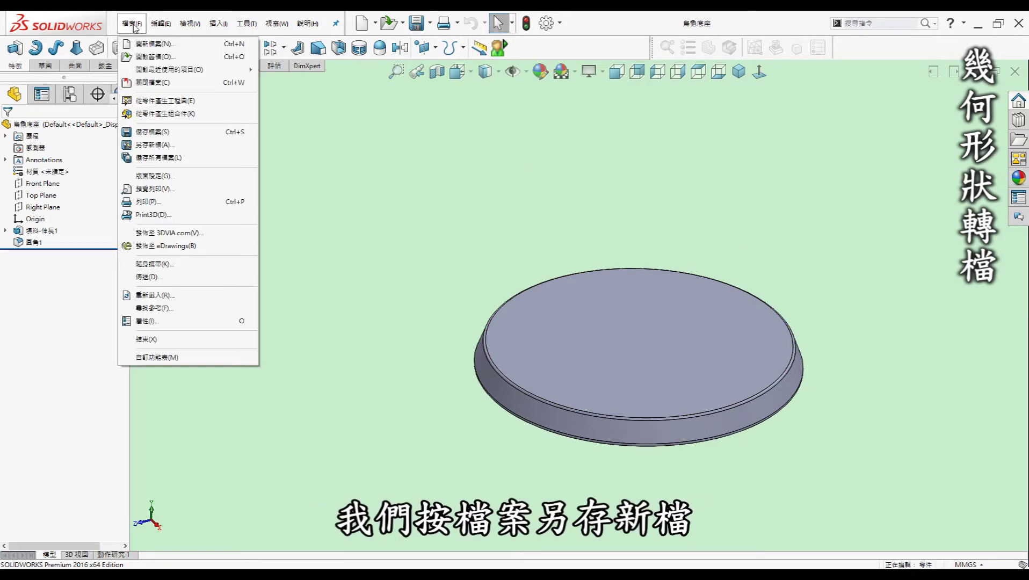
Save the disc base part via Save As with file type STL (*.stl)
left_click(193, 145)
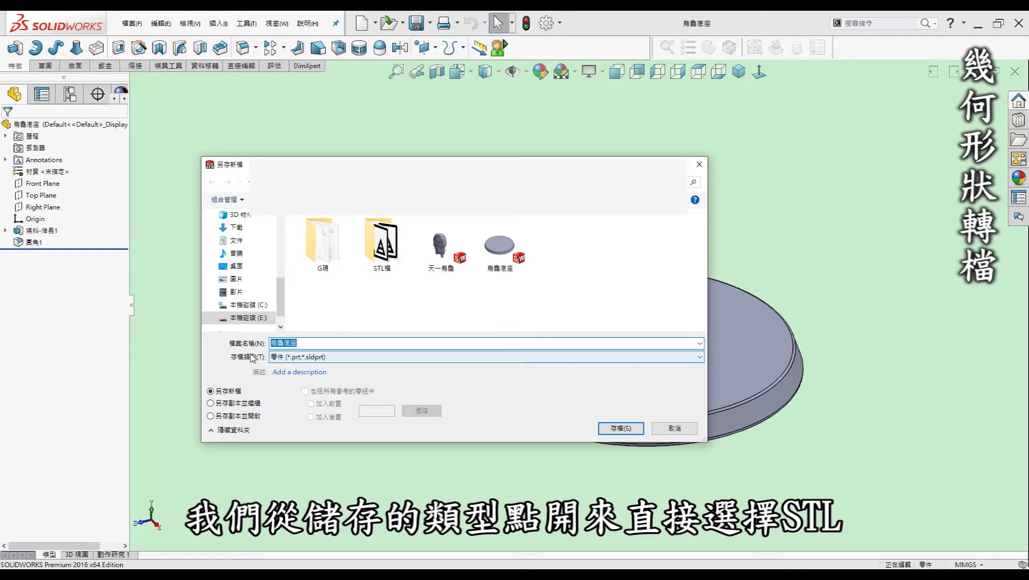
left_click(293, 357)
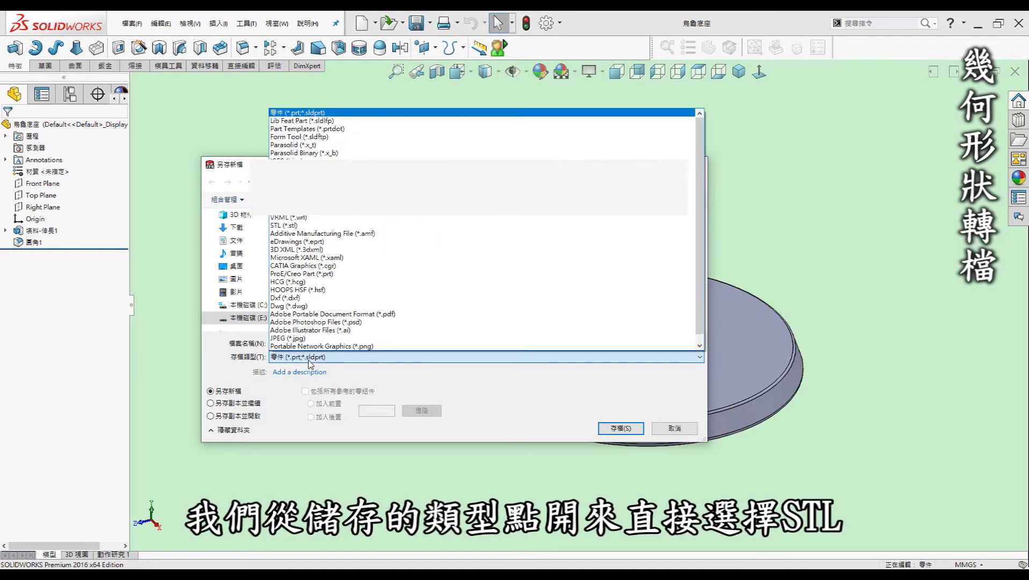
left_click(294, 226)
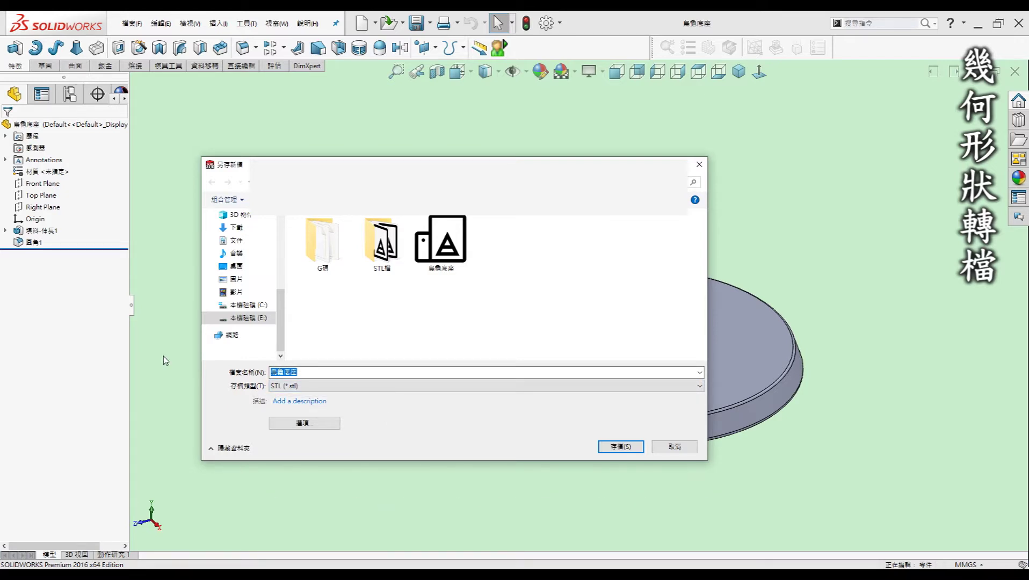
left_click(614, 448)
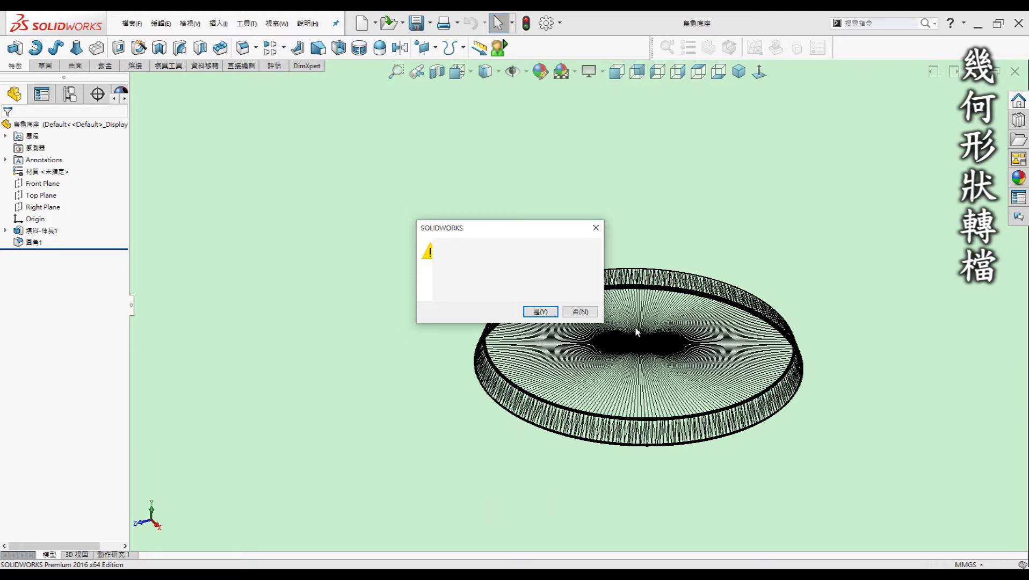
Dismiss the warning prompt shown after saving the base part as STL
left_click(595, 228)
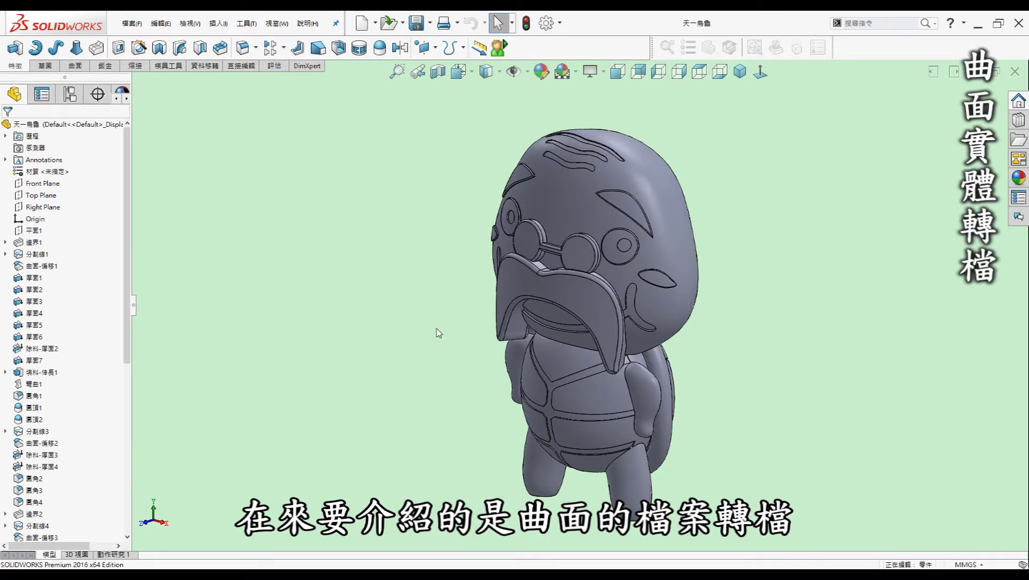
key("ctrl+4")
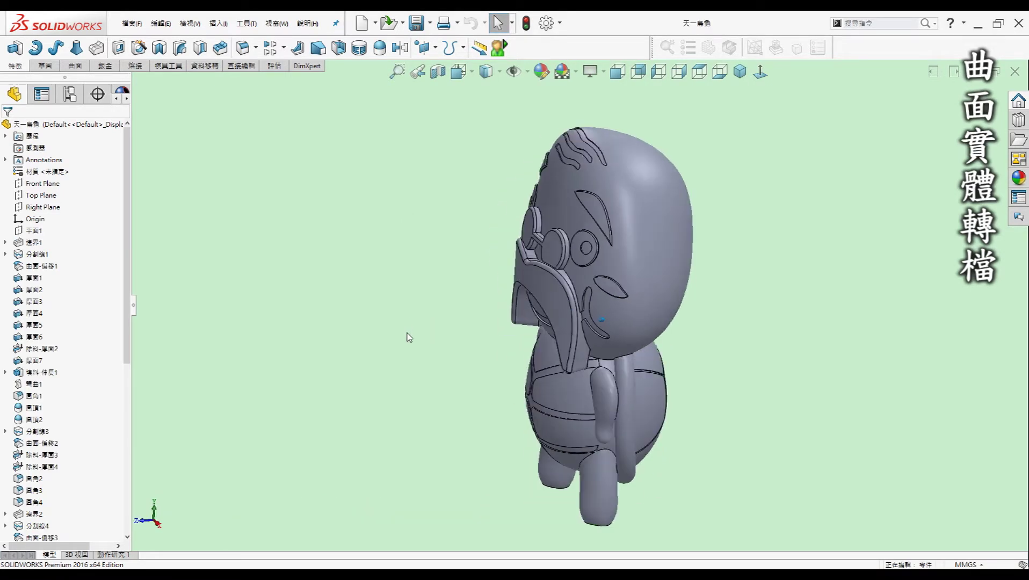
key("ctrl+7")
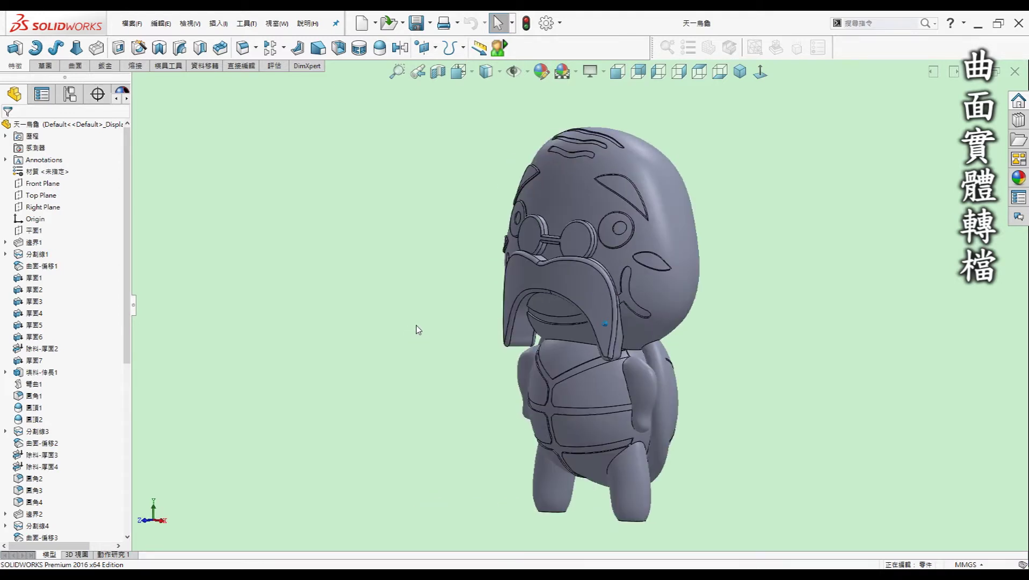
mouse_move(430, 323)
middle_mouse_down()
mouse_move(436, 310)
mouse_move(415, 339)
middle_mouse_up()
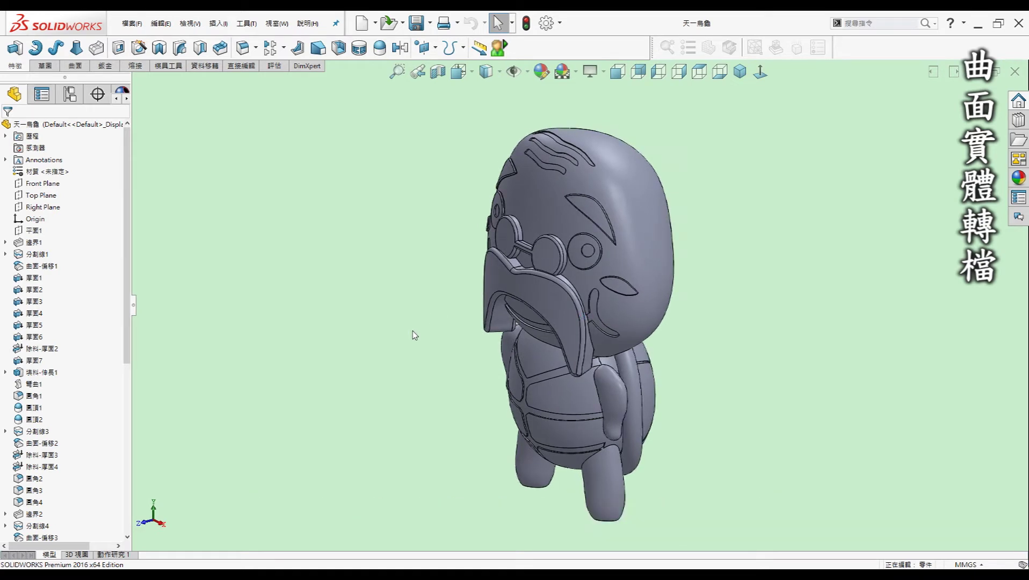
key("Left")
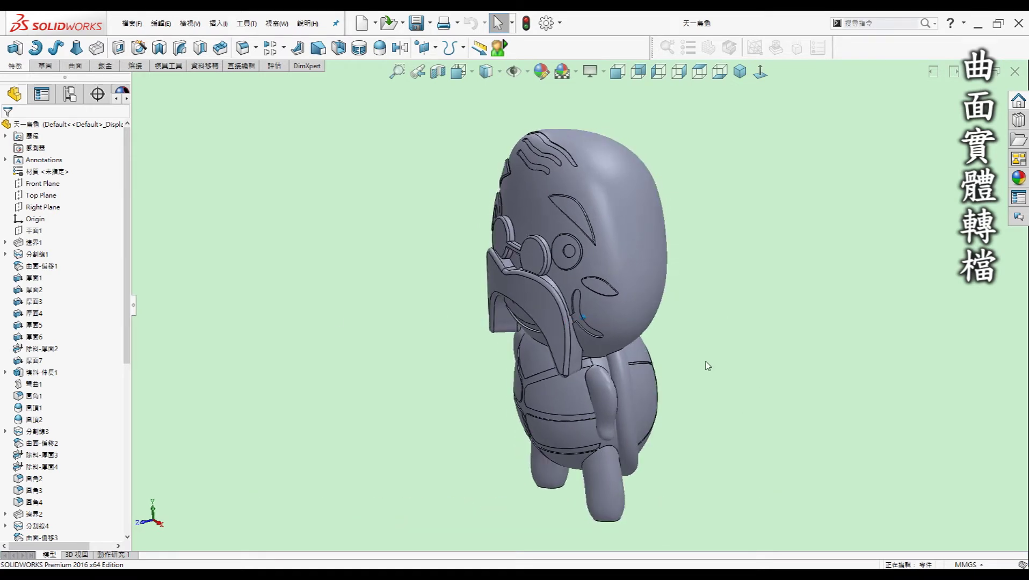
key("Left")
key("Left")
key("Left")
key("Left")
key("Left")
key("Left")
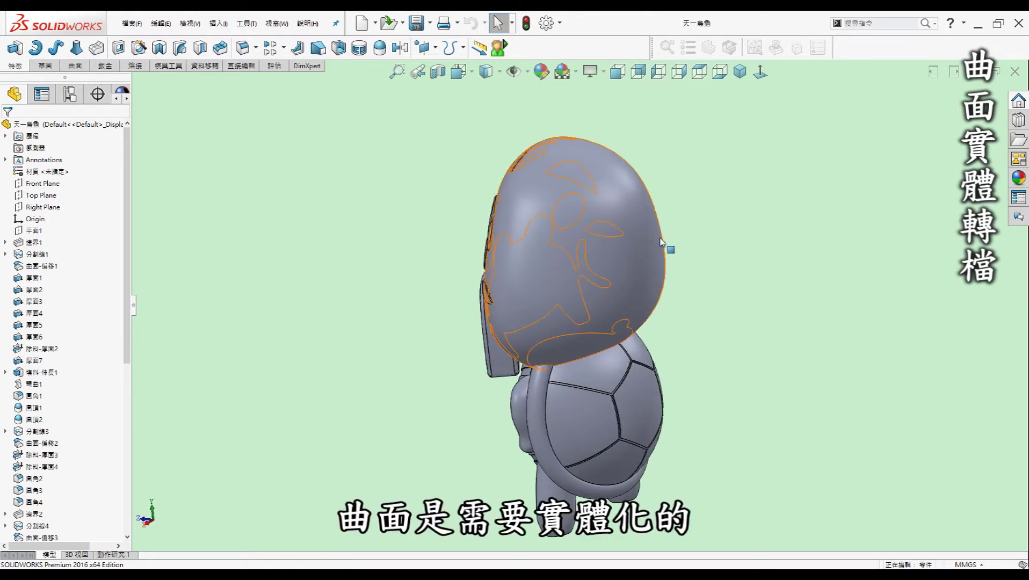
middle_click_drag(646, 236, 505, 280)
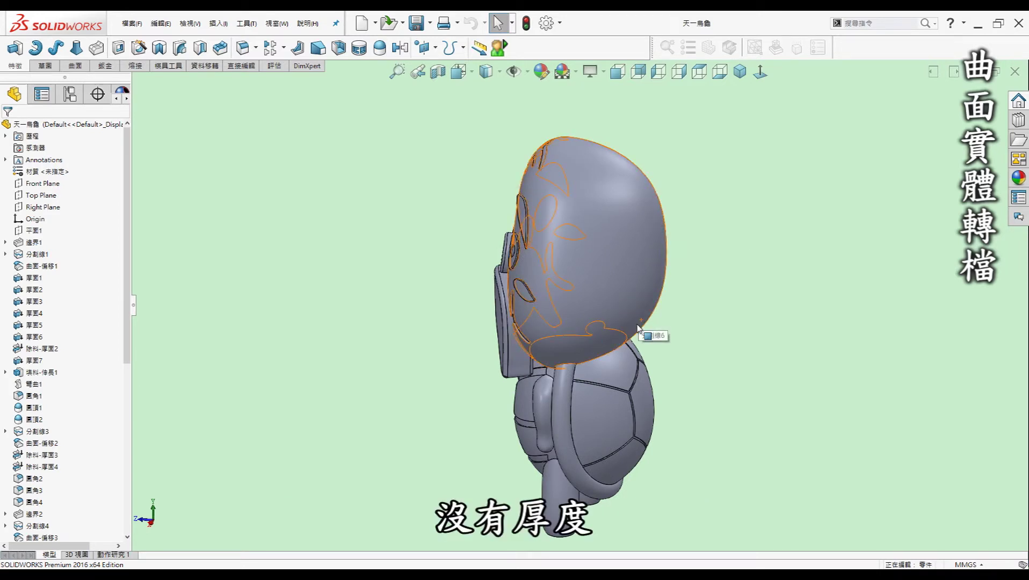
middle_click_drag(602, 340, 690, 340)
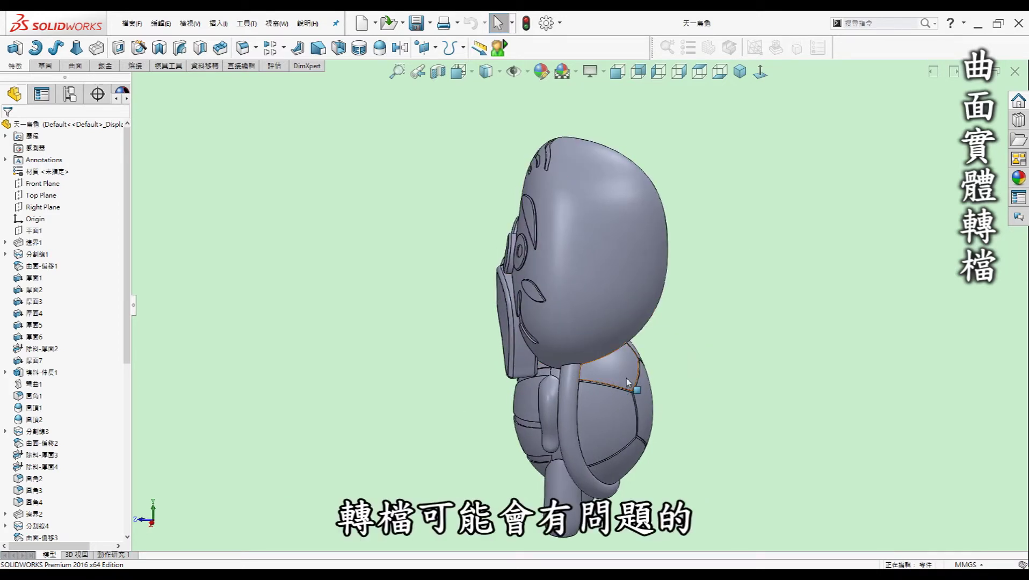
middle_click_drag(581, 394, 537, 386)
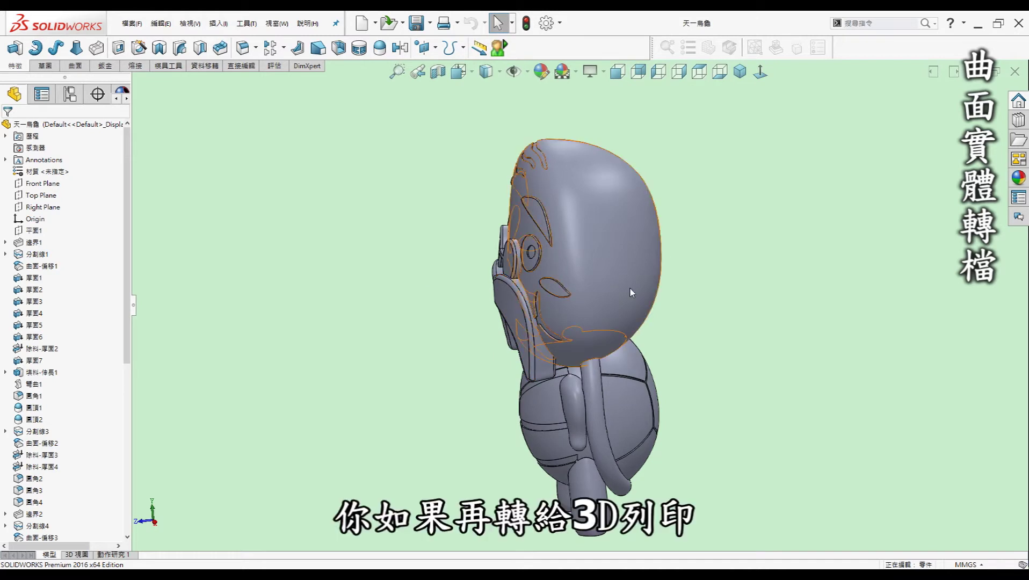
mouse_move(924, 290)
middle_mouse_down()
mouse_move(681, 306)
mouse_move(455, 300)
middle_mouse_up()
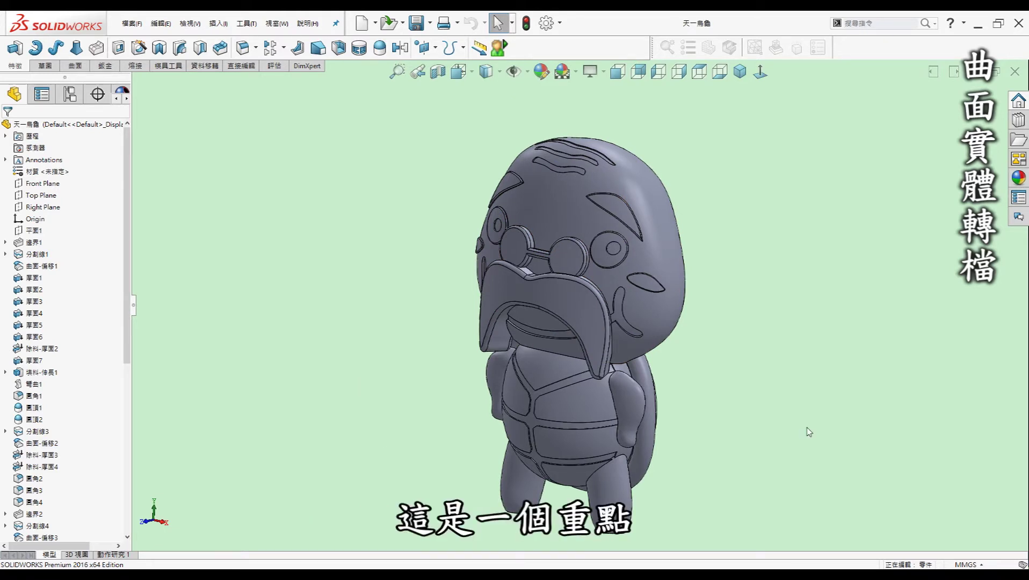
mouse_move(432, 371)
middle_mouse_down()
mouse_move(381, 326)
mouse_move(739, 340)
mouse_move(721, 328)
middle_mouse_up()
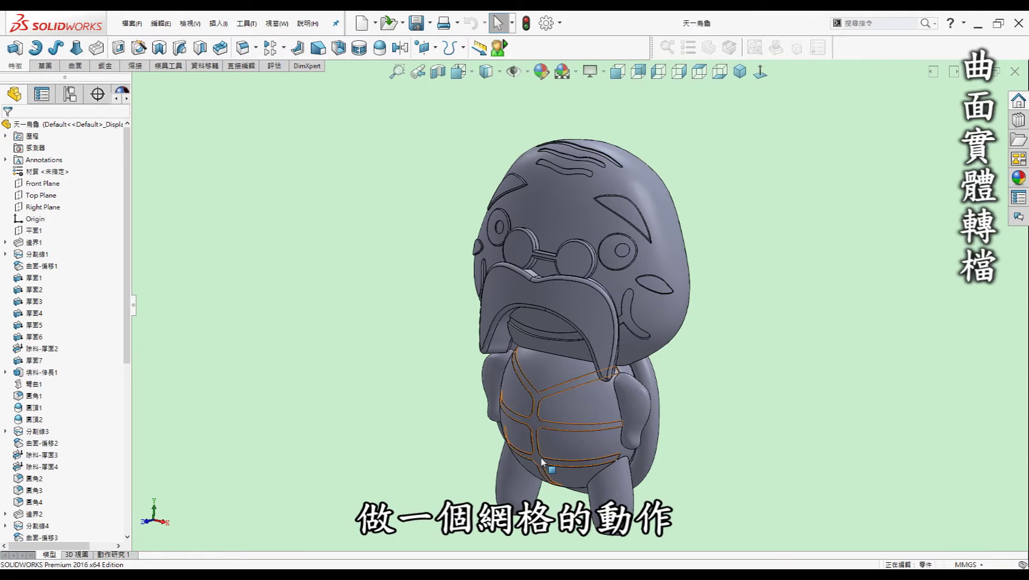
mouse_move(797, 420)
middle_mouse_down()
mouse_move(739, 397)
mouse_move(693, 209)
middle_mouse_up()
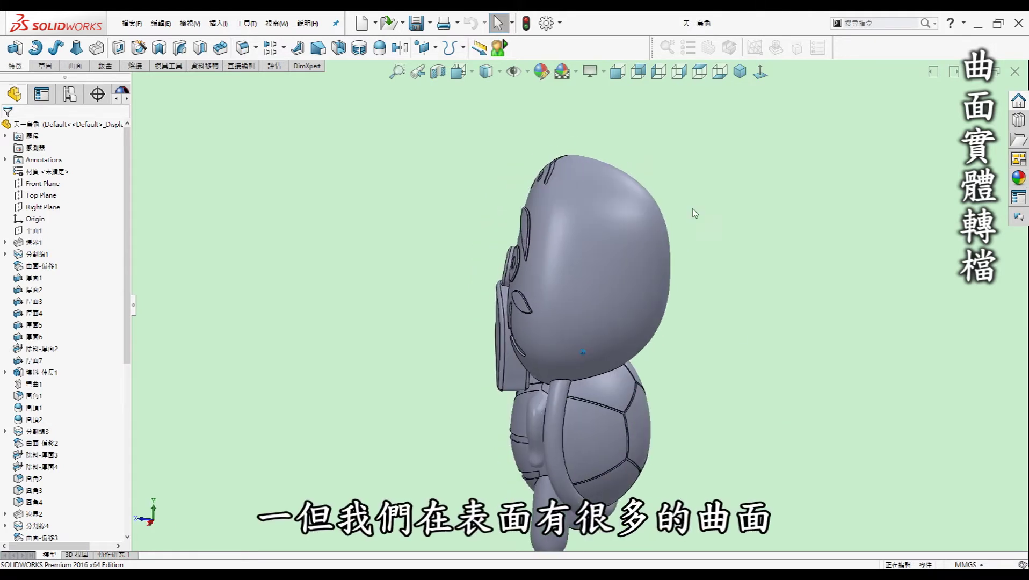
mouse_move(683, 401)
middle_mouse_down()
mouse_move(650, 366)
mouse_move(654, 471)
middle_mouse_up()
mouse_move(570, 413)
middle_mouse_down()
mouse_move(489, 379)
mouse_move(443, 345)
mouse_move(450, 372)
mouse_move(432, 367)
mouse_move(448, 353)
middle_mouse_up()
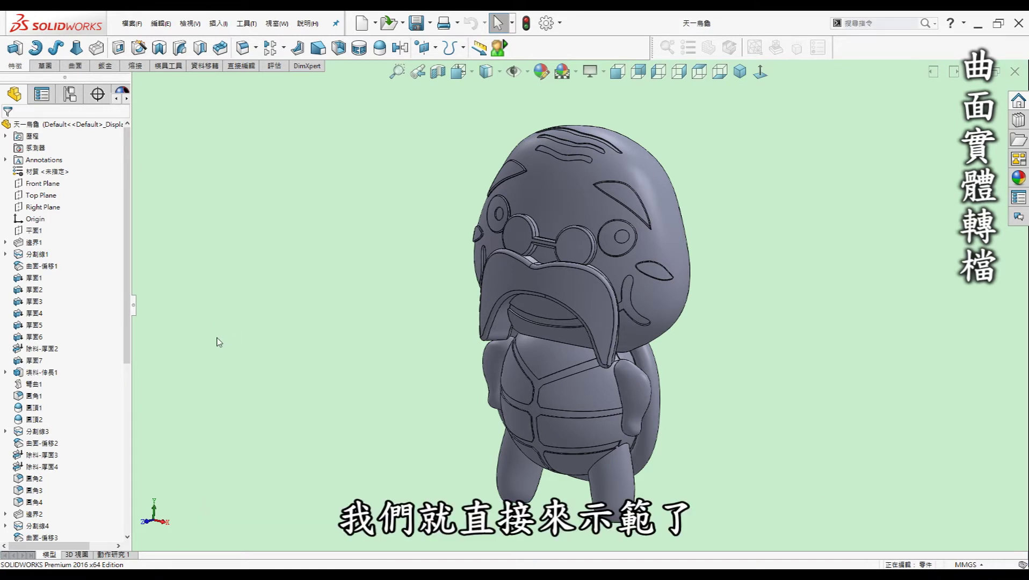
left_click(131, 23)
Set the turtle part's Save As file type to STL (*.stl)
left_click(188, 145)
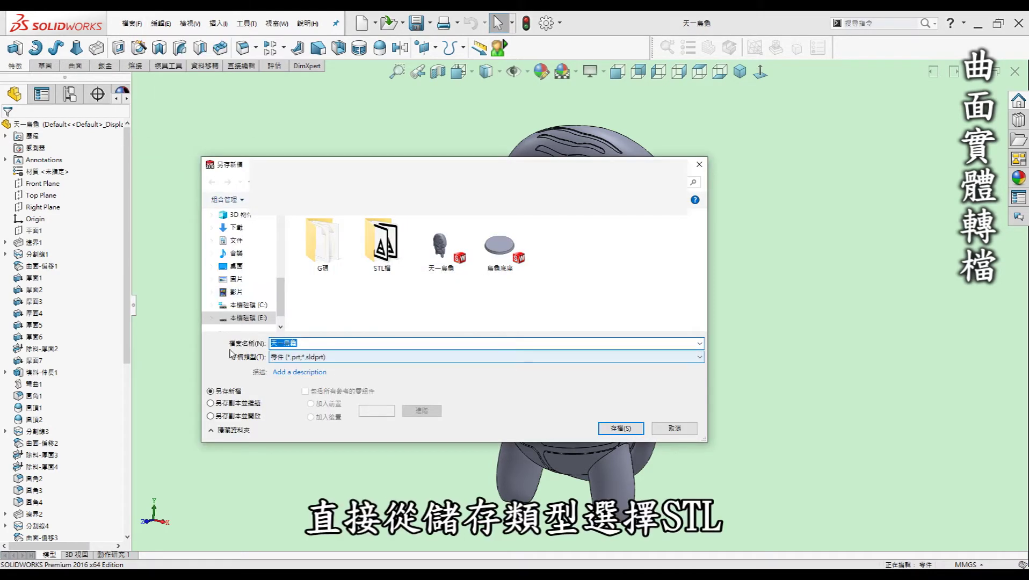
left_click(352, 357)
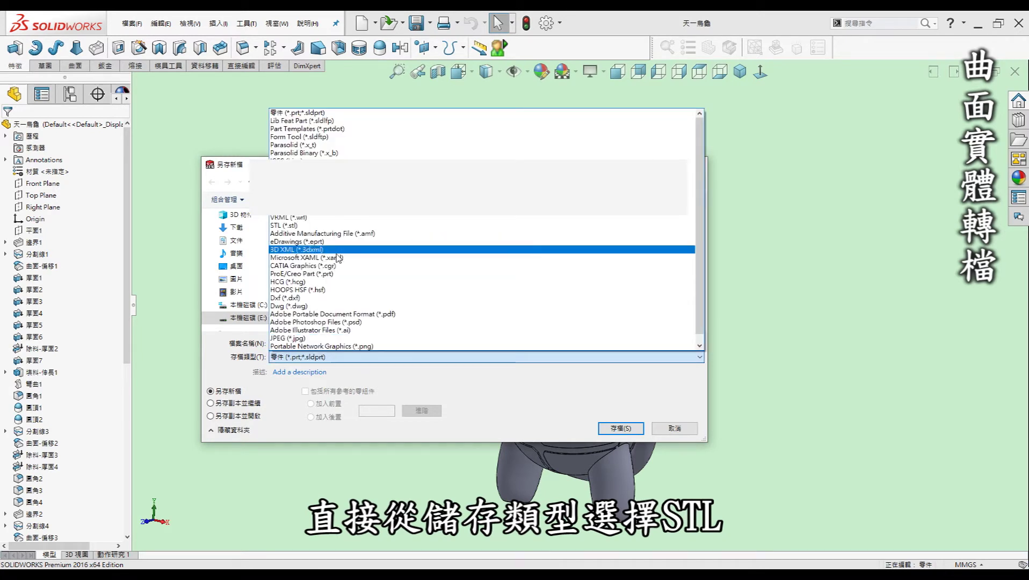
left_click(353, 225)
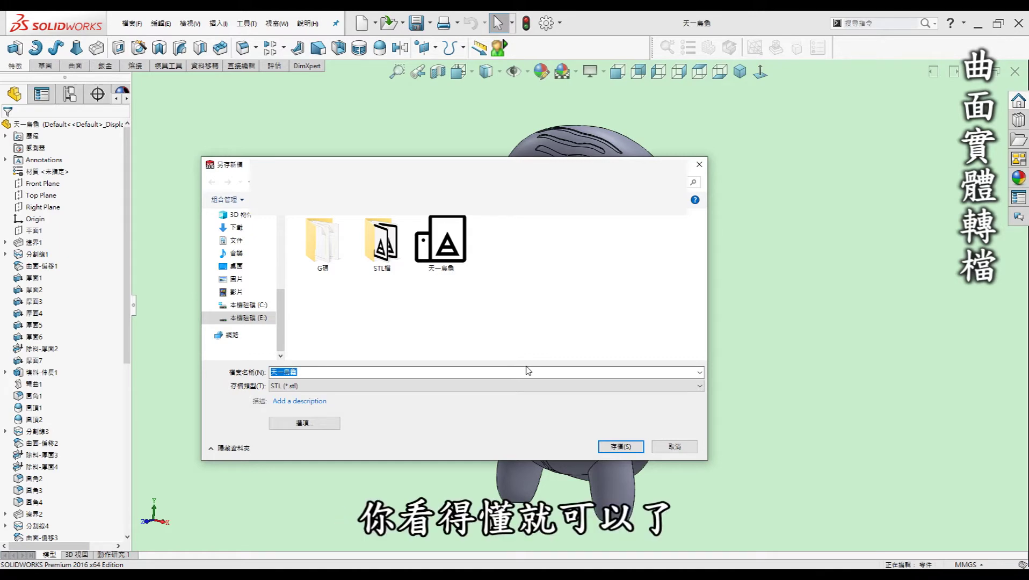
Save the turtle as an STL file and confirm the export warning
left_click(621, 446)
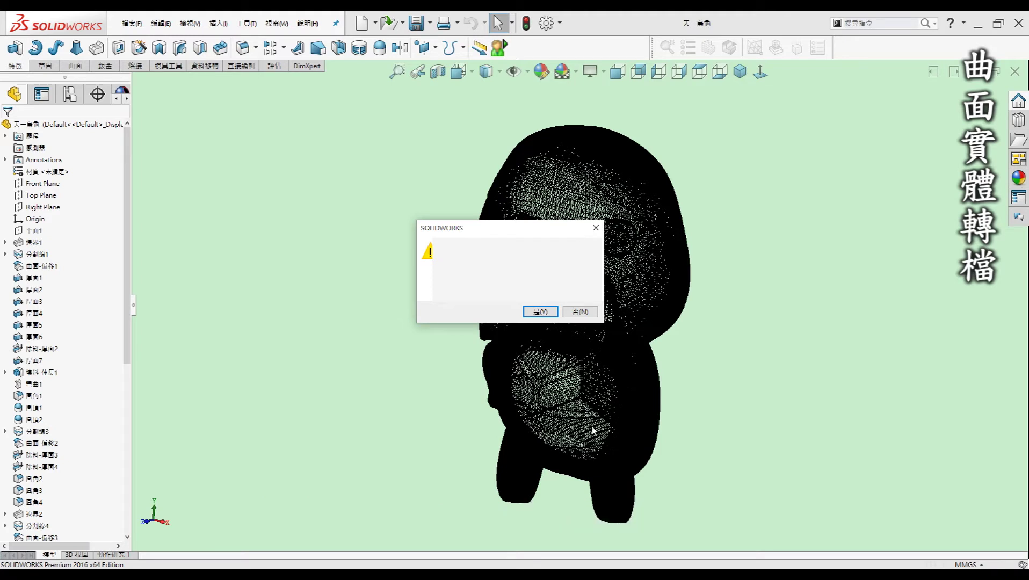
left_click(543, 311)
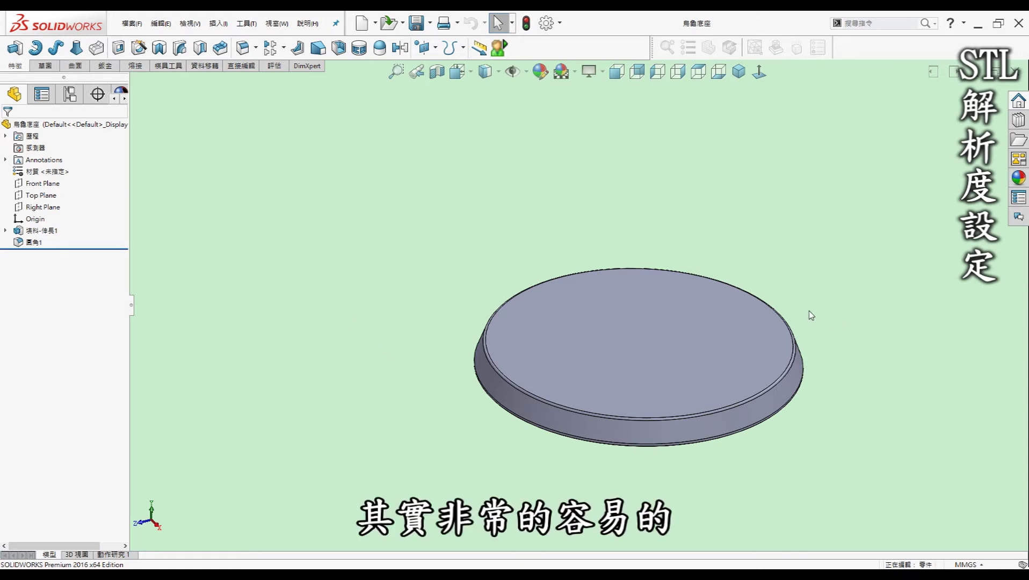
Set the disc base's Save As type to STL (*.stl) and bring up its export Options
left_click(124, 32)
left_click(183, 141)
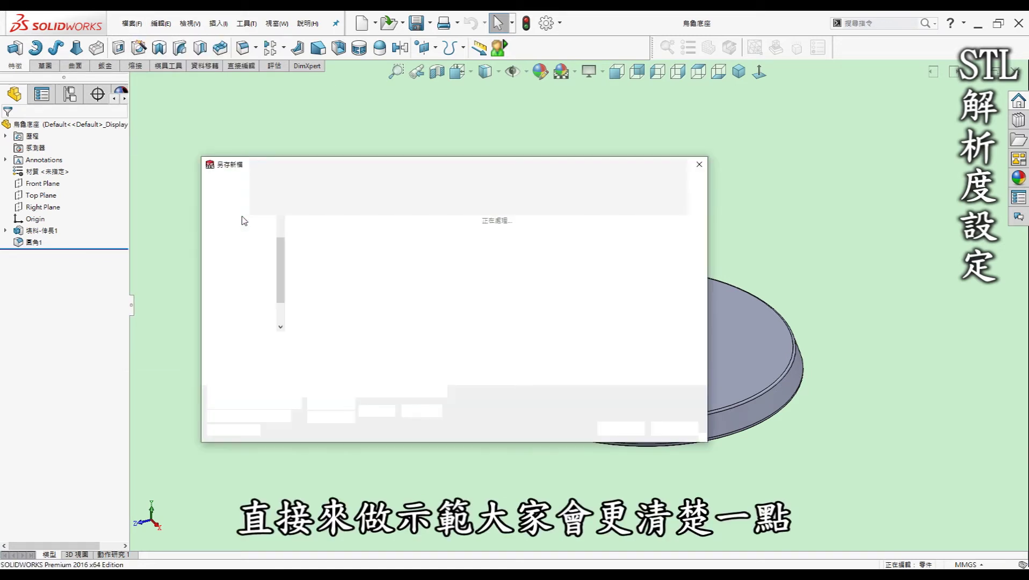
left_click(373, 358)
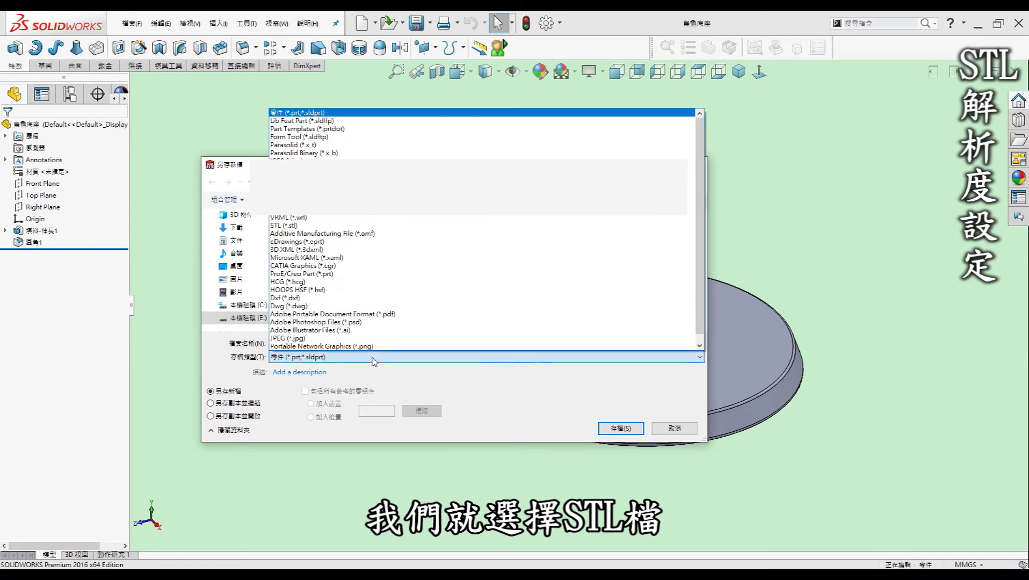
left_click(329, 225)
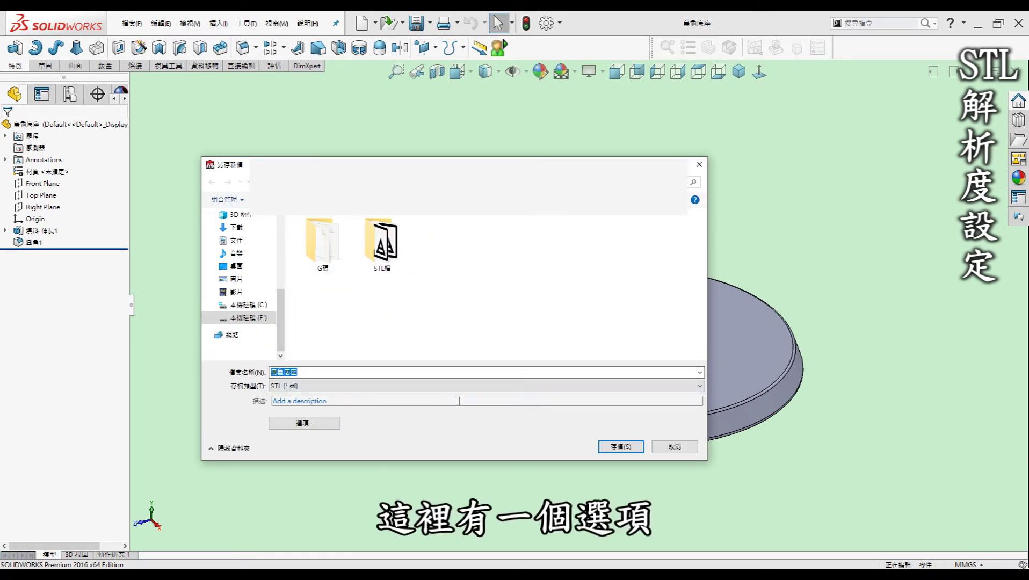
left_click(314, 425)
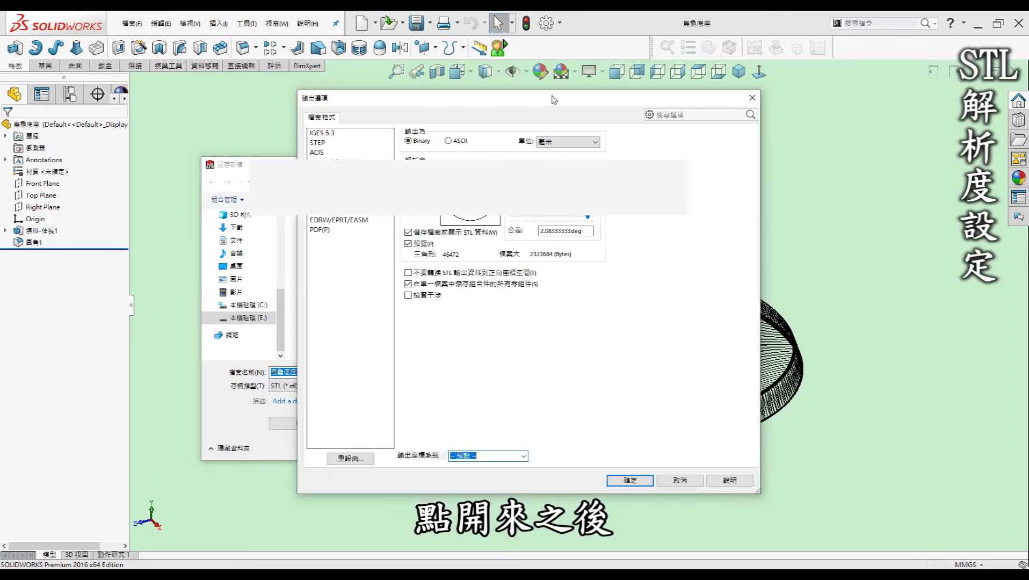
left_click_drag(553, 99, 405, 104)
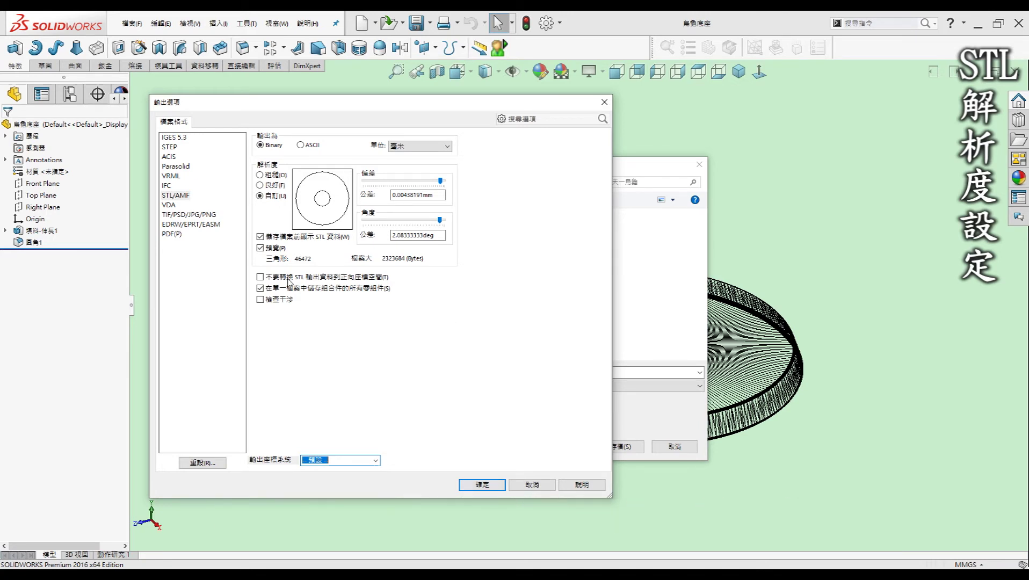
Accept the STL export options with OK, then cancel the disc base's Save As
left_click(482, 485)
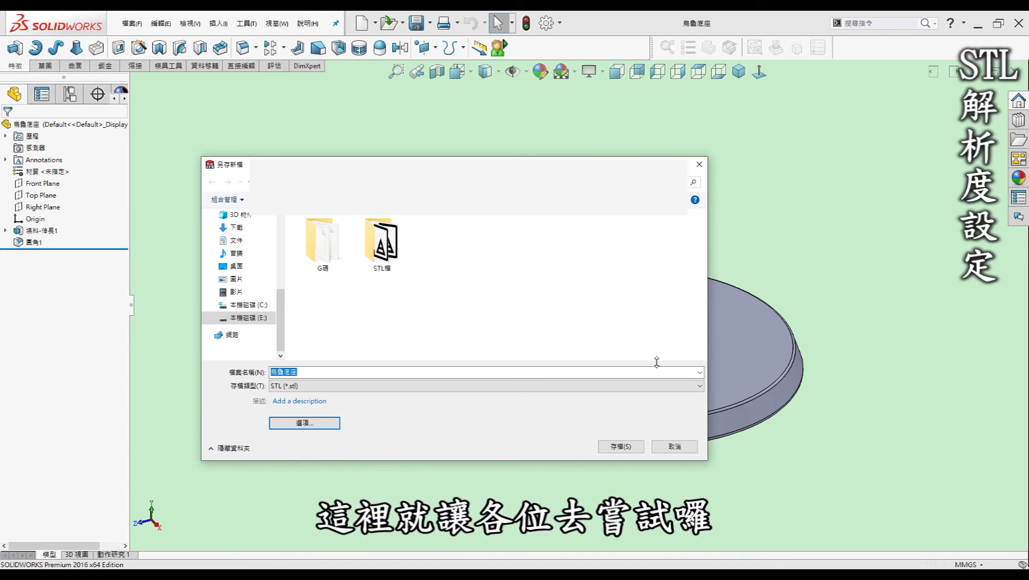
left_click(676, 447)
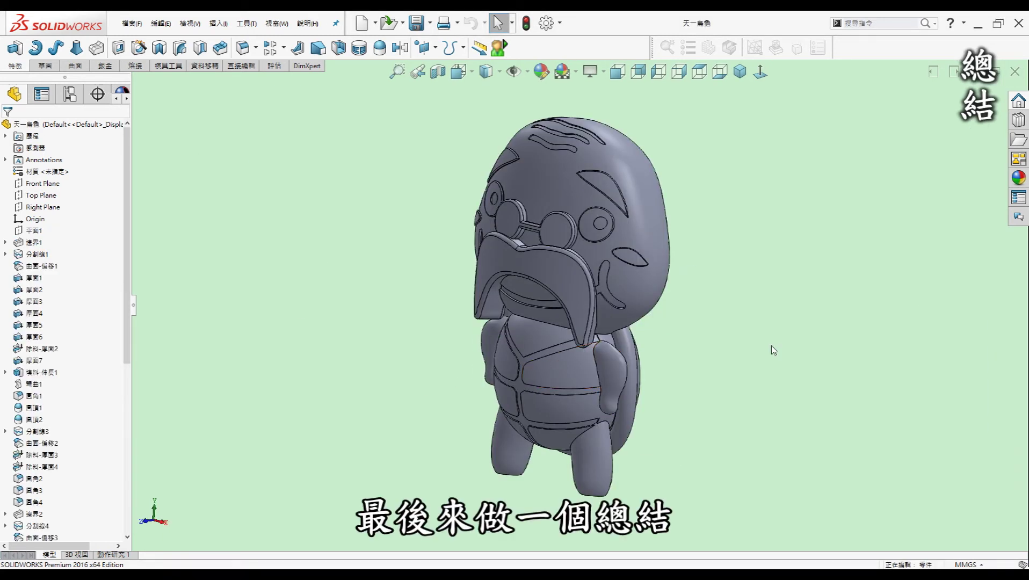
key("Right")
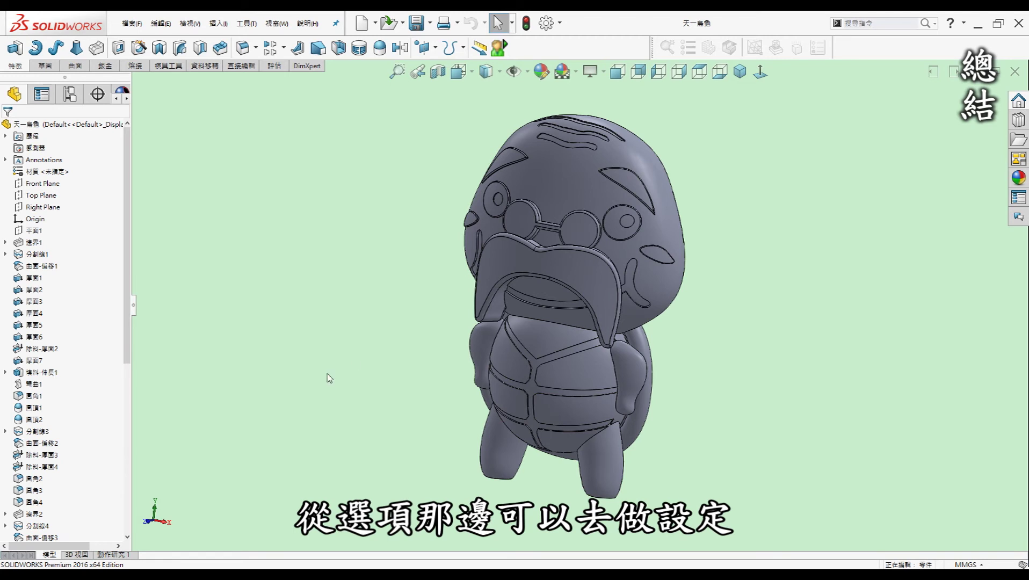
middle_click_drag(314, 374, 304, 349)
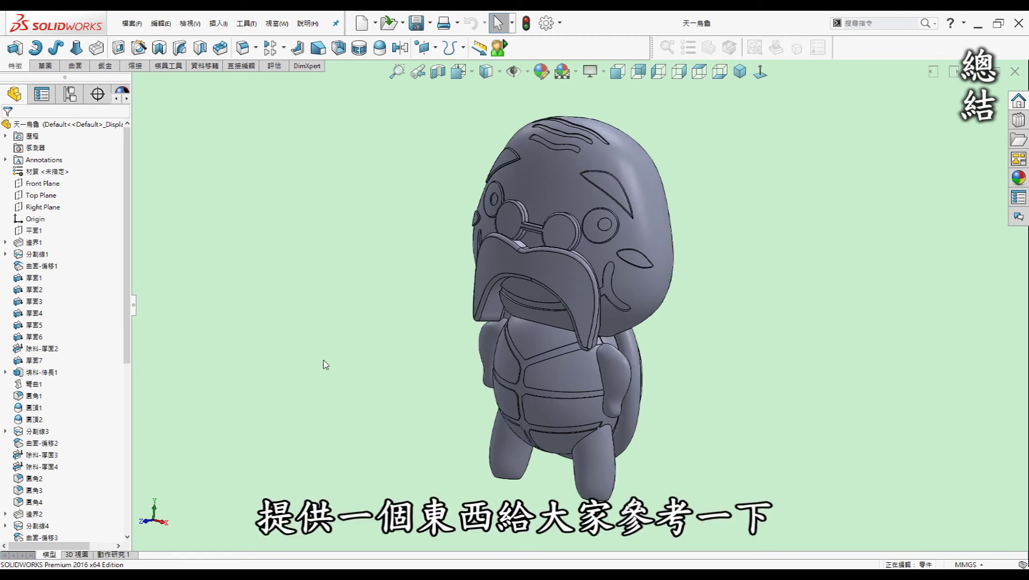
key("Right")
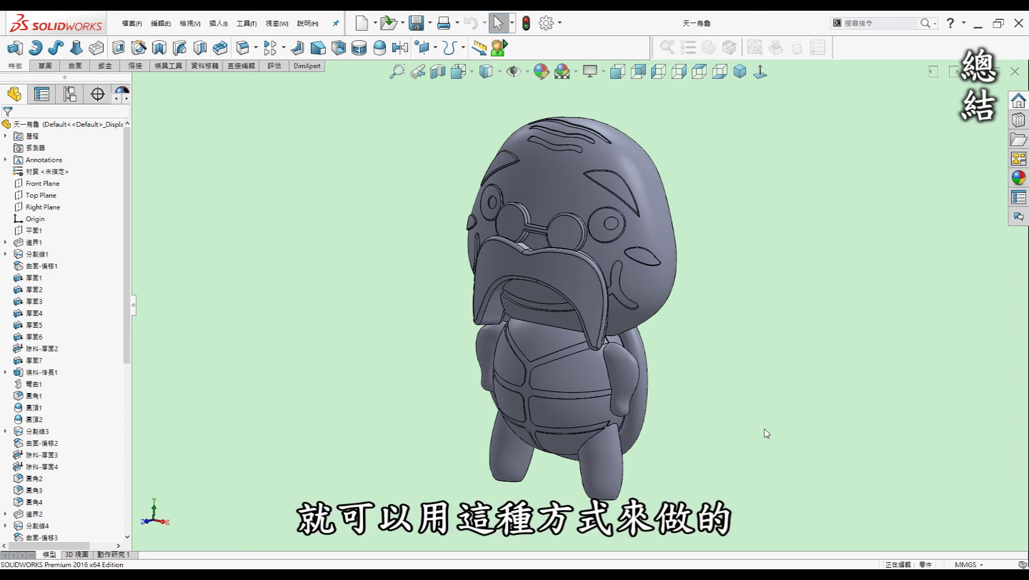
middle_click_drag(706, 429, 770, 380)
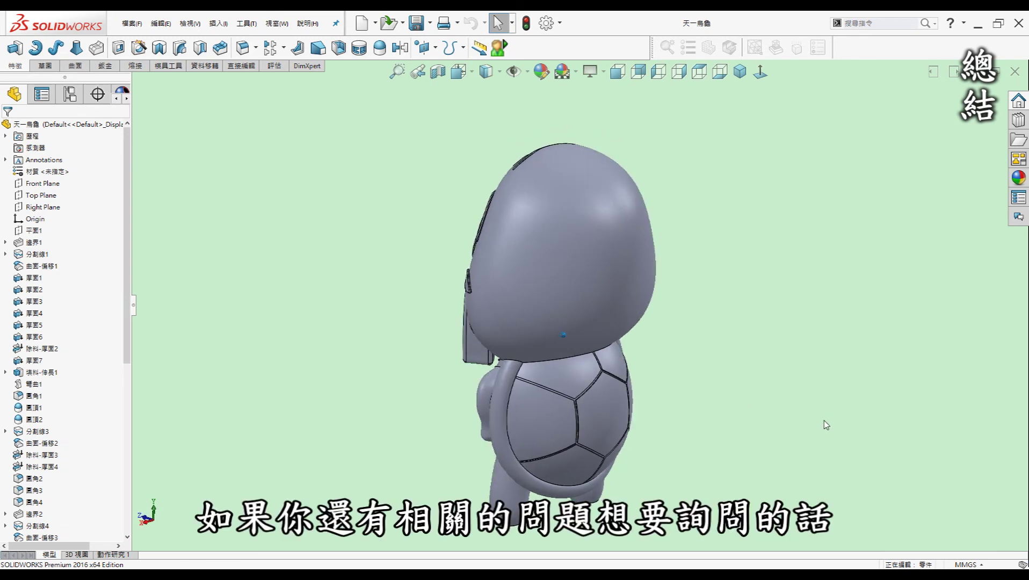
key("ctrl+1")
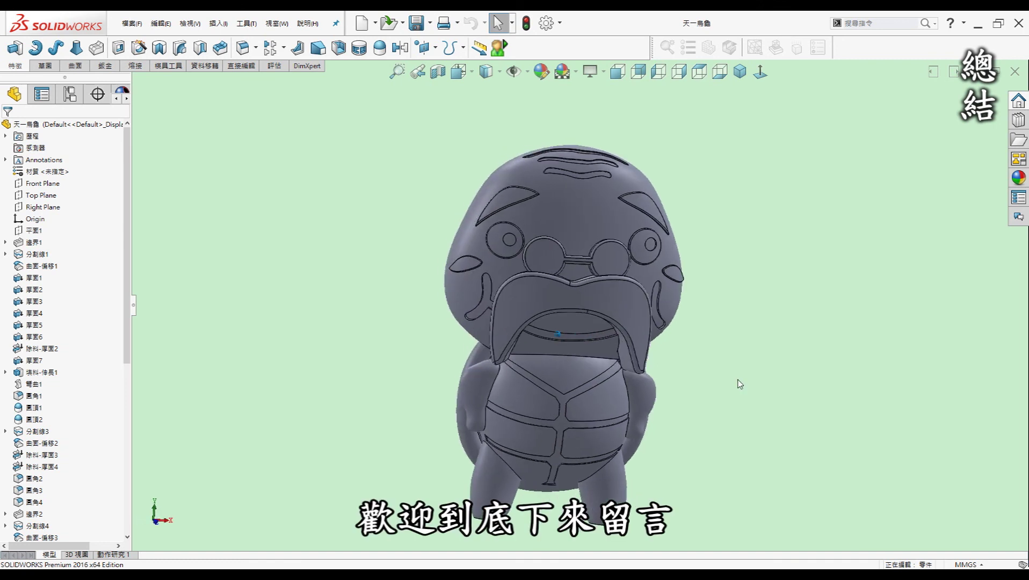